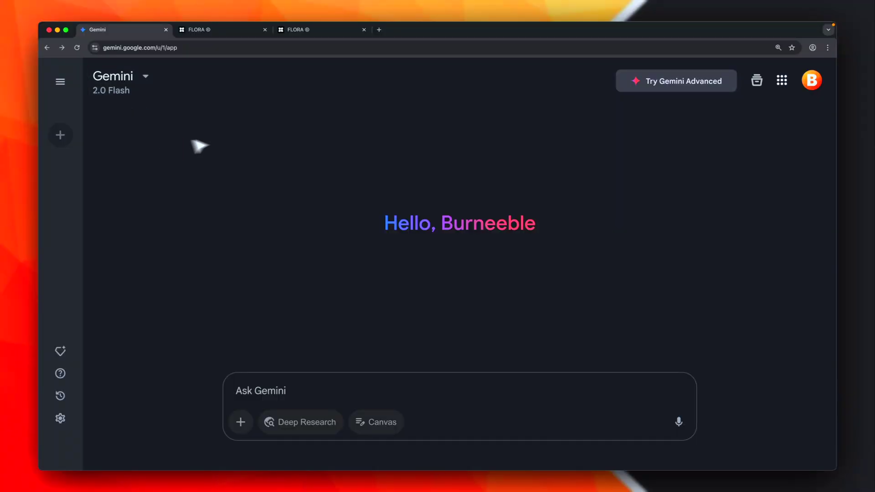
# Step: Examine the two social media idea blocks in the FLORA workflow, the block combining them, and the video it feeds
pyautogui.click(199, 29)
pyautogui.scroll(-2, 635, 172)
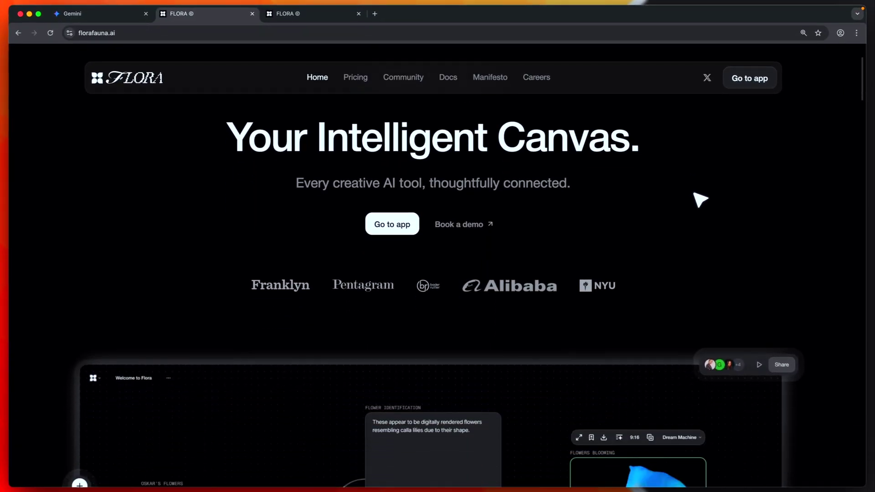
pyautogui.scroll(-5, 700, 199)
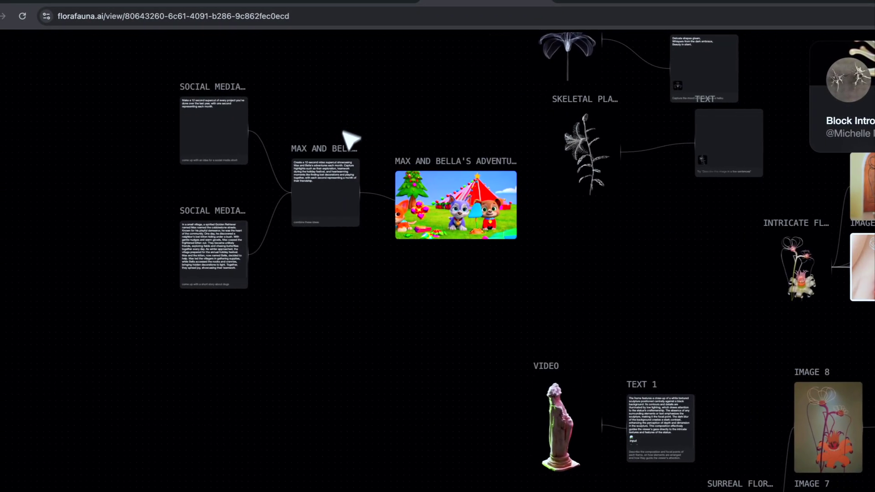
pyautogui.scroll(3, 351, 139)
pyautogui.hscroll(-4, 250, 172)
pyautogui.scroll(2, 253, 137)
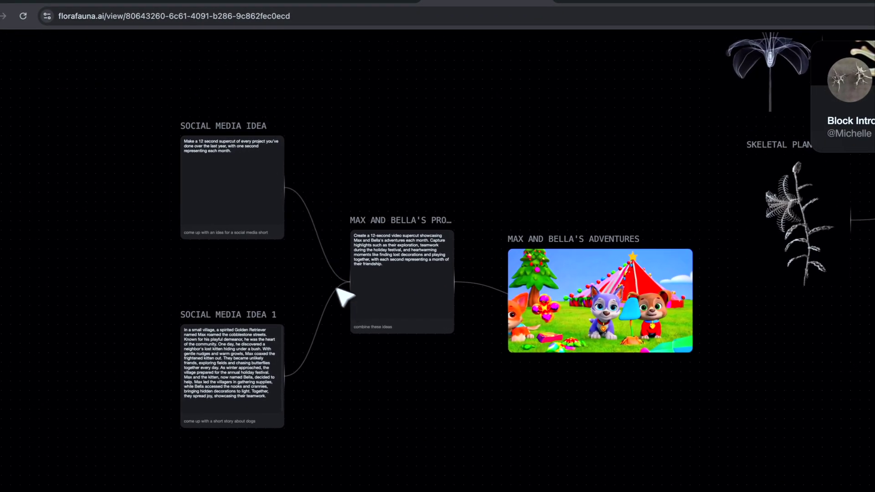
pyautogui.scroll(2, 342, 294)
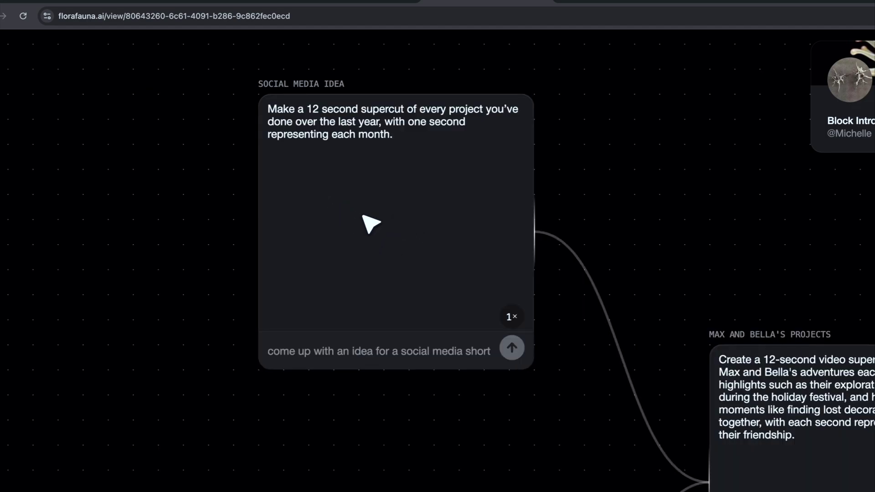
pyautogui.scroll(-10, 387, 258)
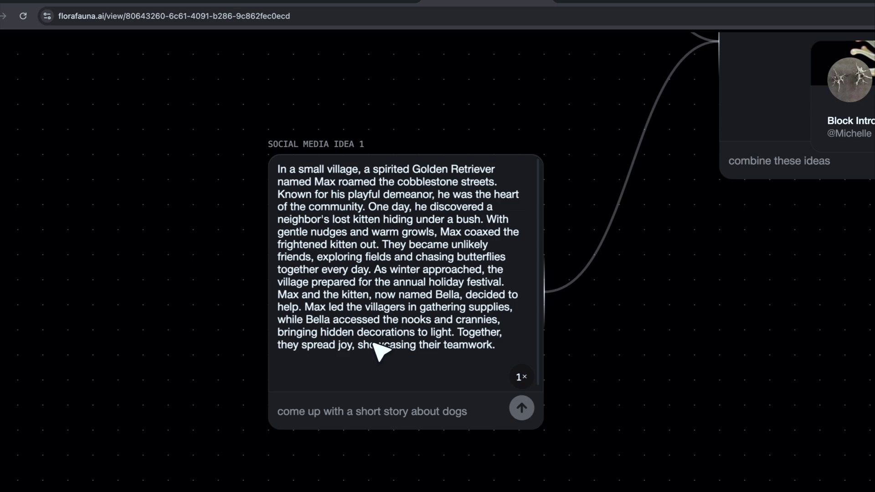
pyautogui.hscroll(6, 477, 443)
pyautogui.scroll(4, 476, 444)
pyautogui.scroll(-3, 575, 374)
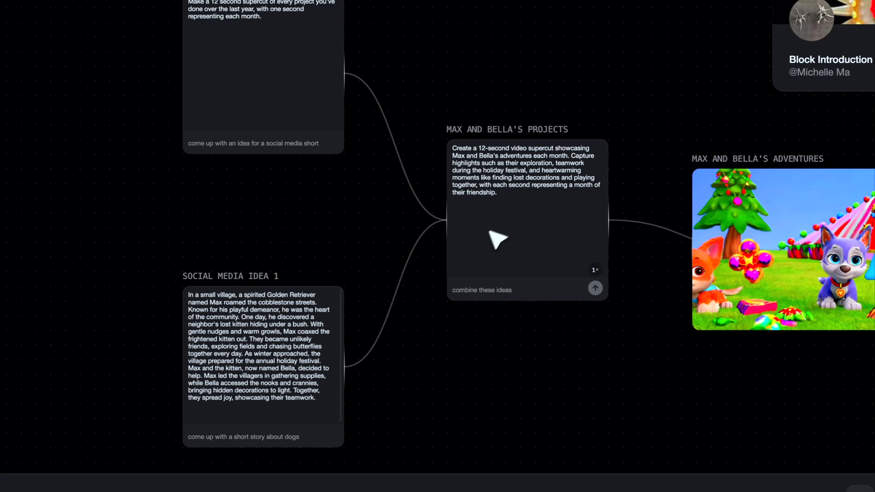
pyautogui.scroll(3, 527, 213)
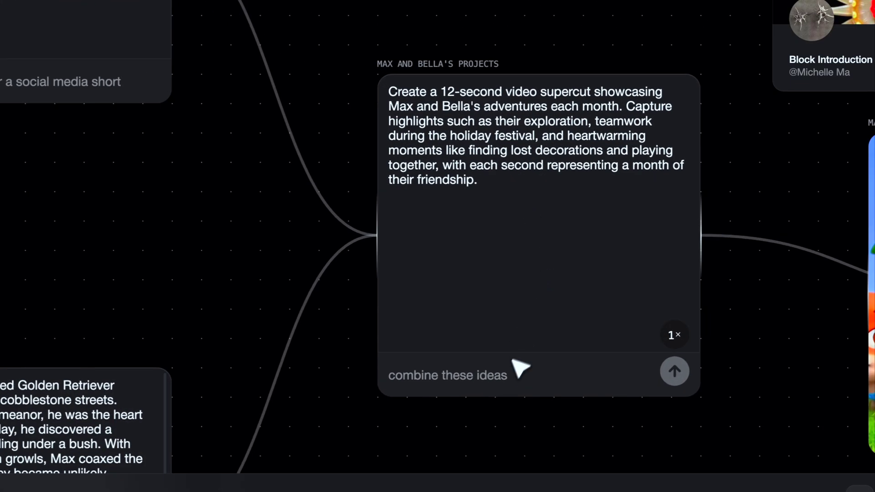
pyautogui.scroll(-3, 514, 393)
pyautogui.hscroll(5, 514, 393)
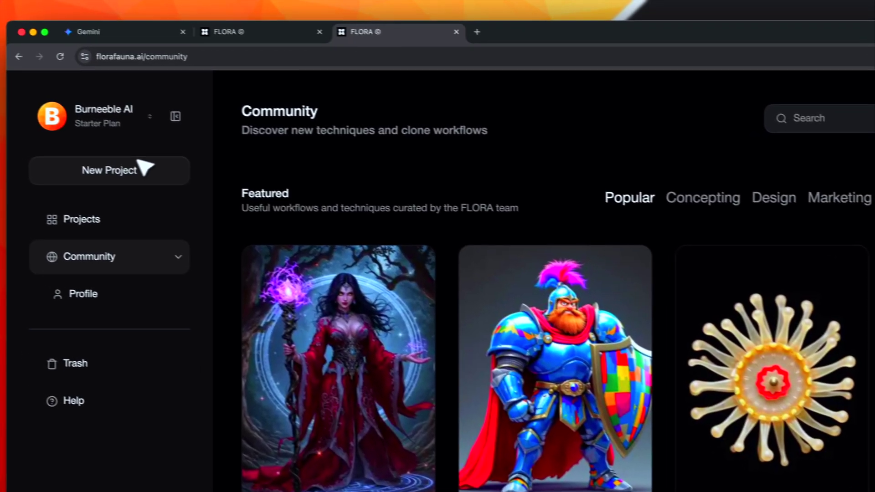
# Step: Create a new project and add an image block to its canvas
pyautogui.click(137, 131)
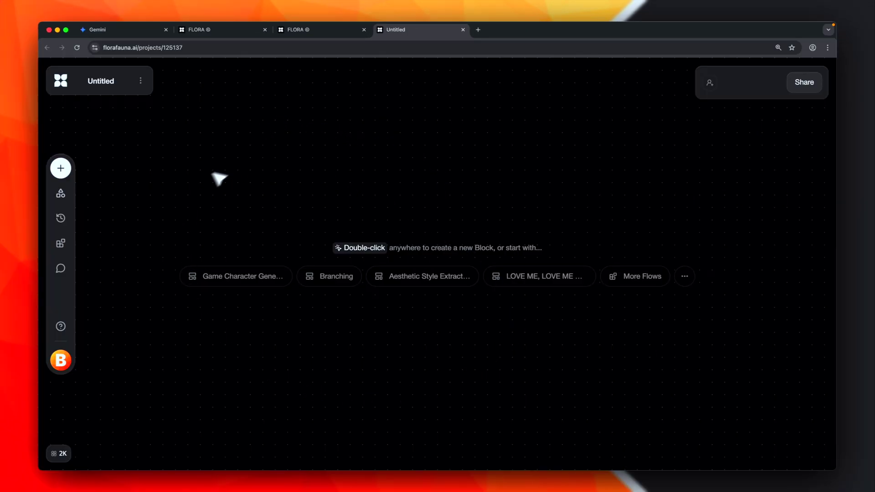
pyautogui.click(61, 168)
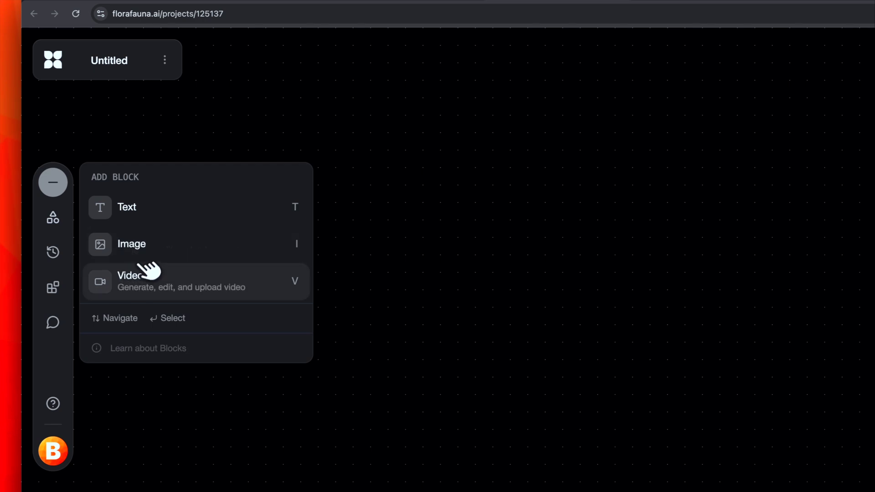
pyautogui.click(189, 248)
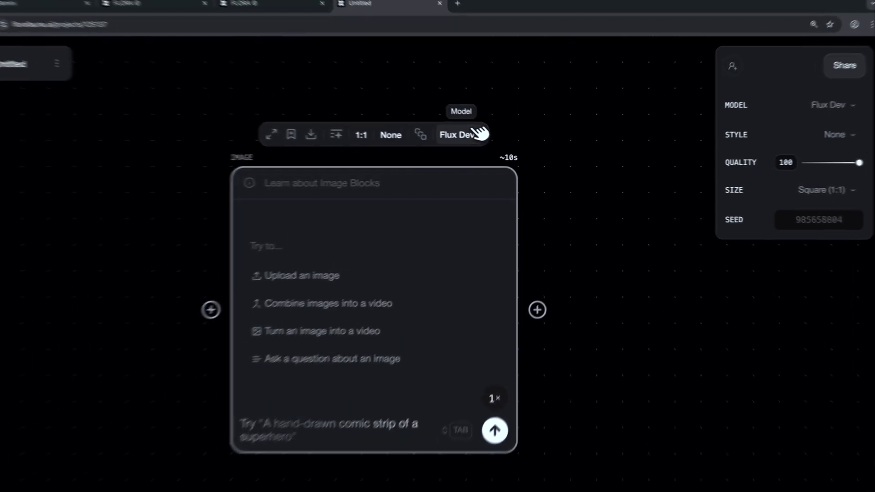
# Step: Review the image generation models offered for the new block and check the credit balance
pyautogui.click(495, 140)
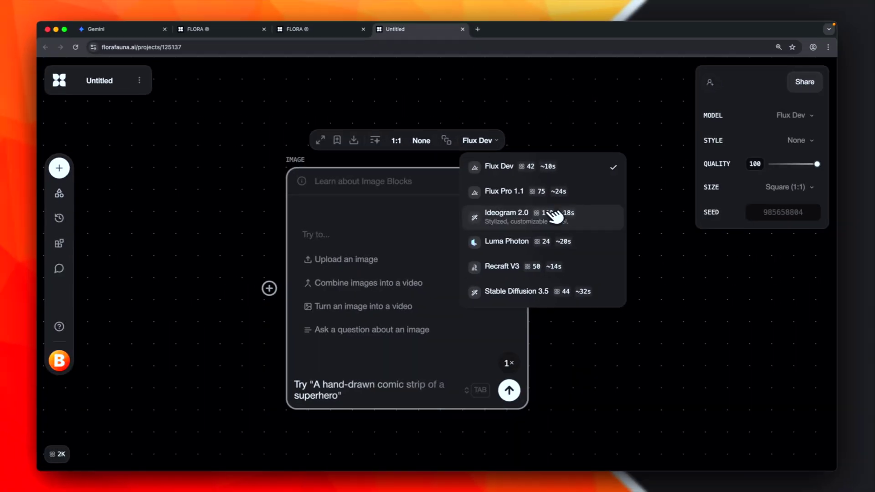
pyautogui.click(494, 207)
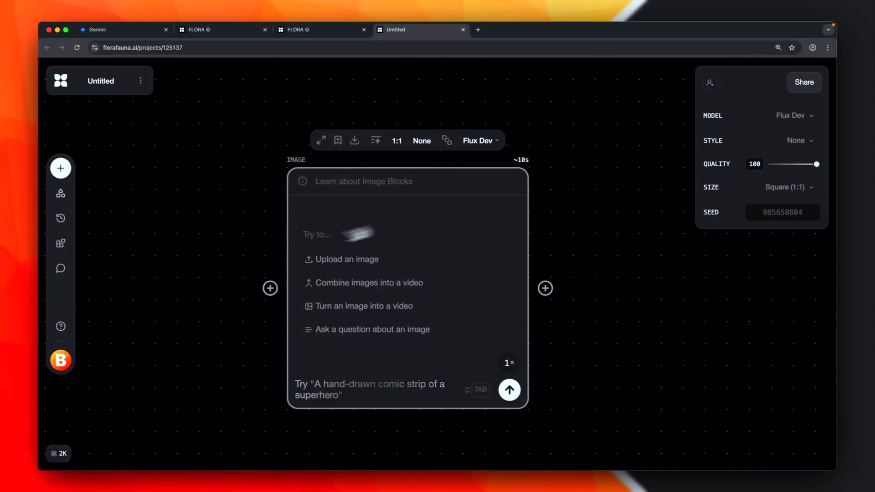
pyautogui.click(73, 452)
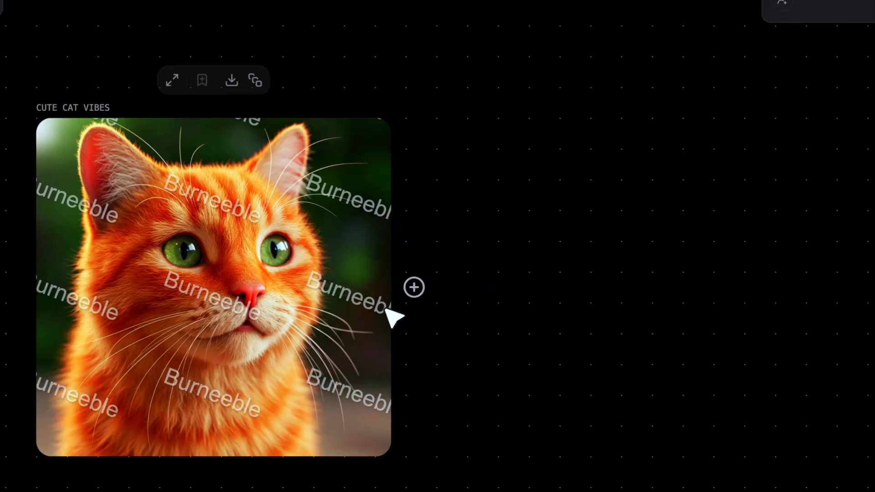
# Step: Turn the watermarked cat picture into a new connected image block and show the editing models available for it
pyautogui.click(422, 289)
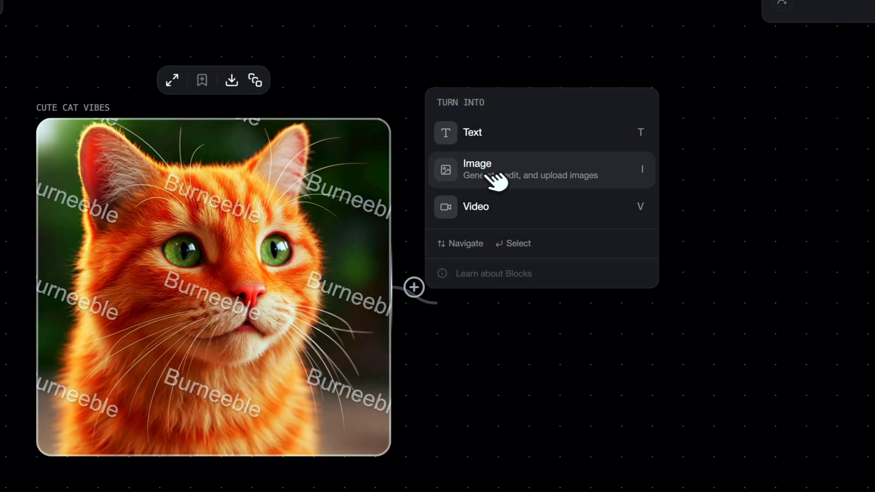
pyautogui.click(502, 177)
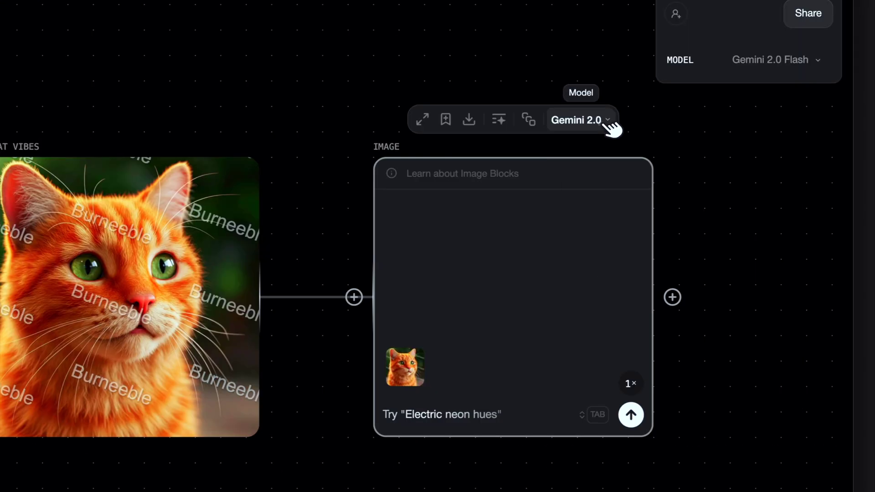
pyautogui.click(711, 106)
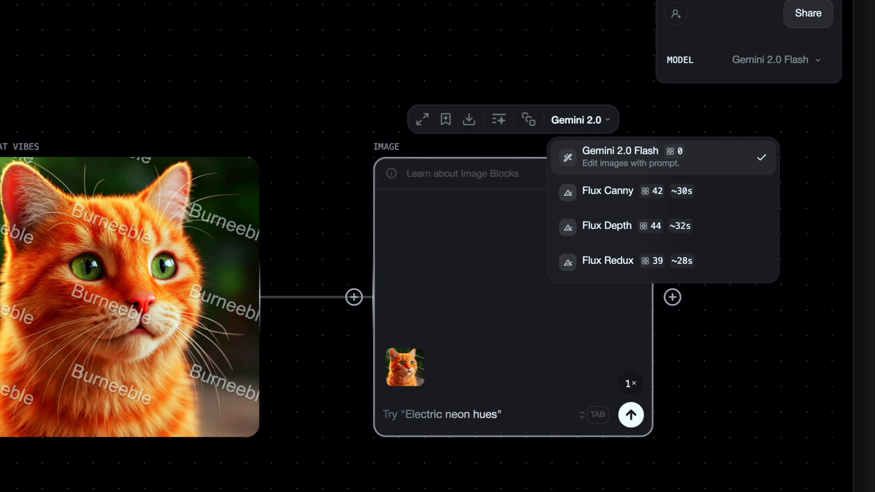
# Step: Generate an edited version of the cat picture with the prompt "Remove the texts"
pyautogui.click(493, 415)
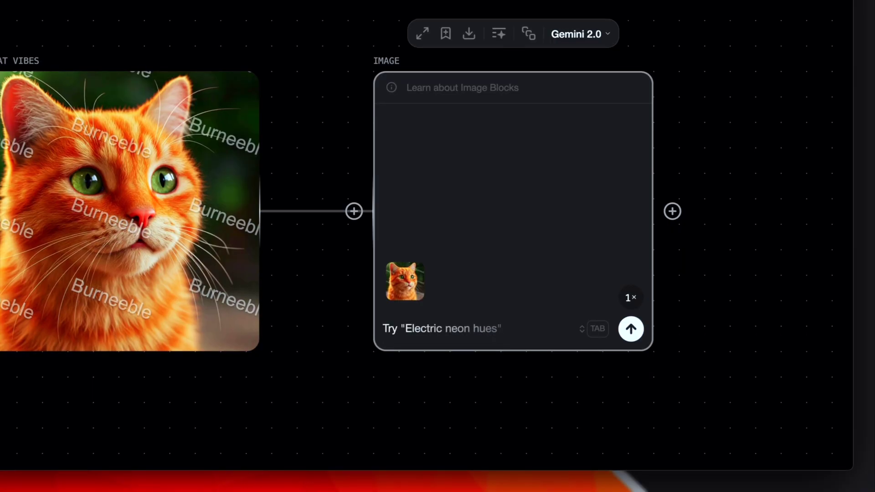
pyautogui.write('Remove the watermarks')
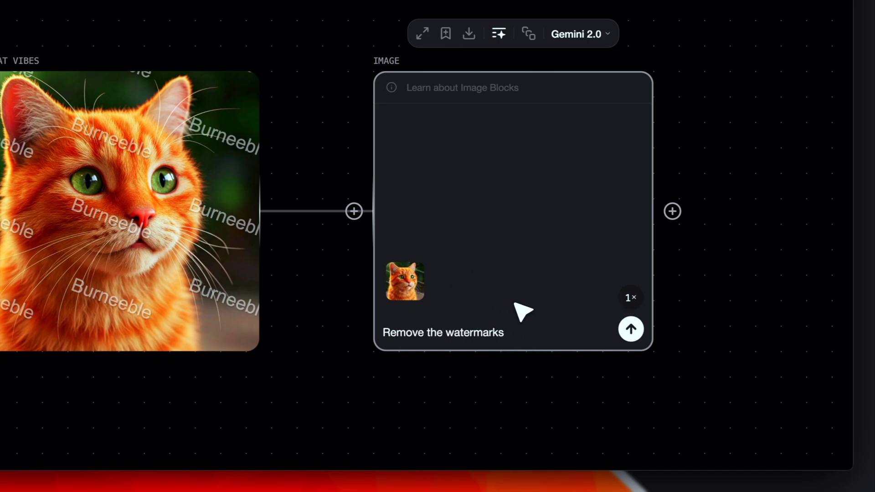
pyautogui.doubleClick(490, 336)
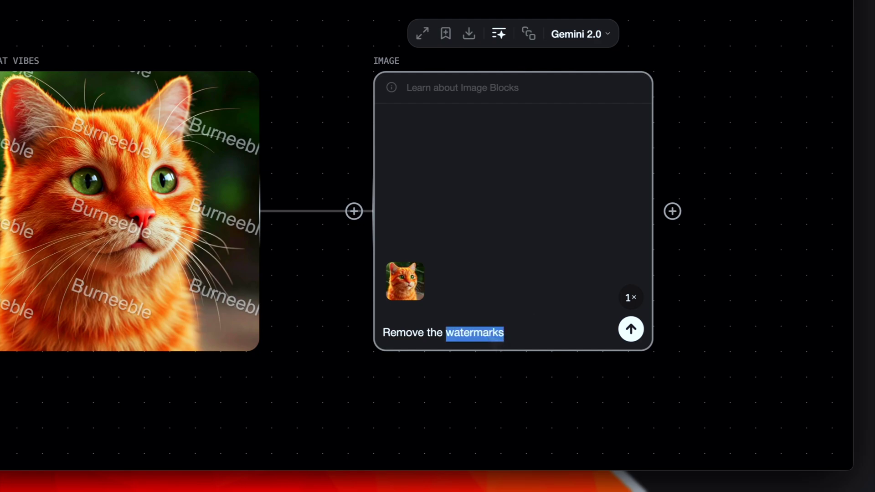
pyautogui.write('texts')
pyautogui.press('Return')
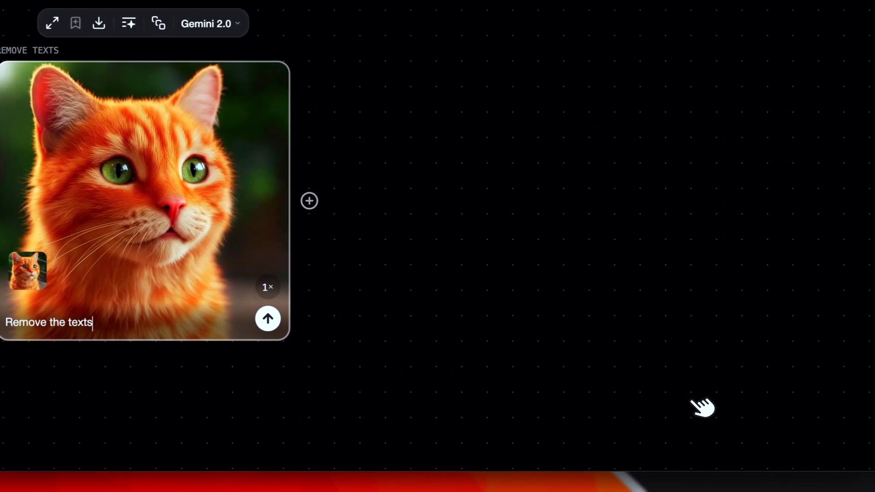
# Step: Add an image block fed by the cleaned cat picture with the prompt "Create some creative variants of this image", using Gemini 2.0 Flash
pyautogui.click(411, 285)
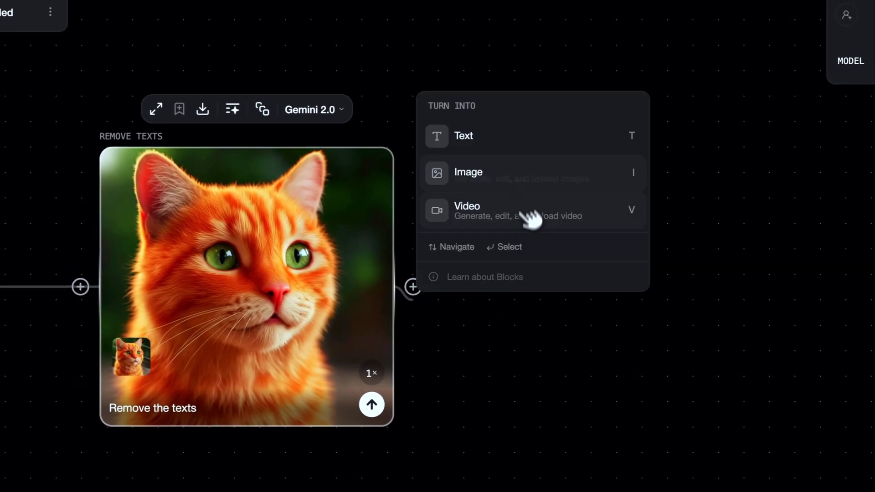
pyautogui.click(524, 175)
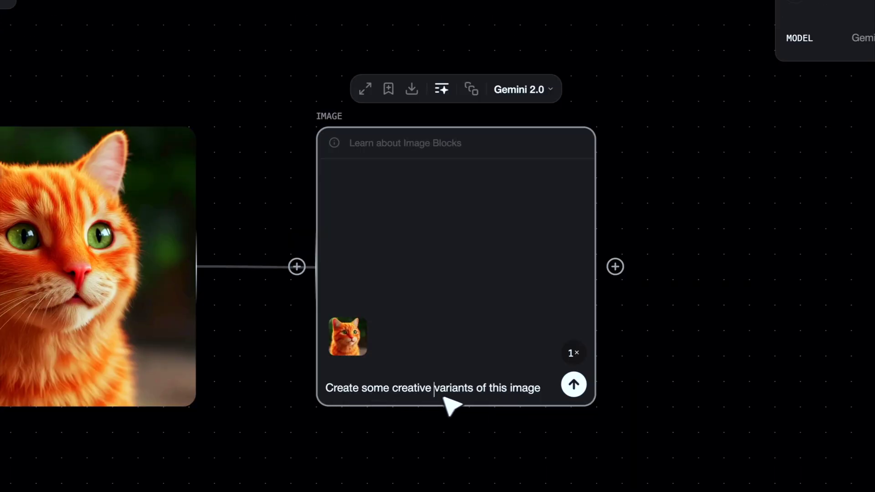
pyautogui.click(538, 89)
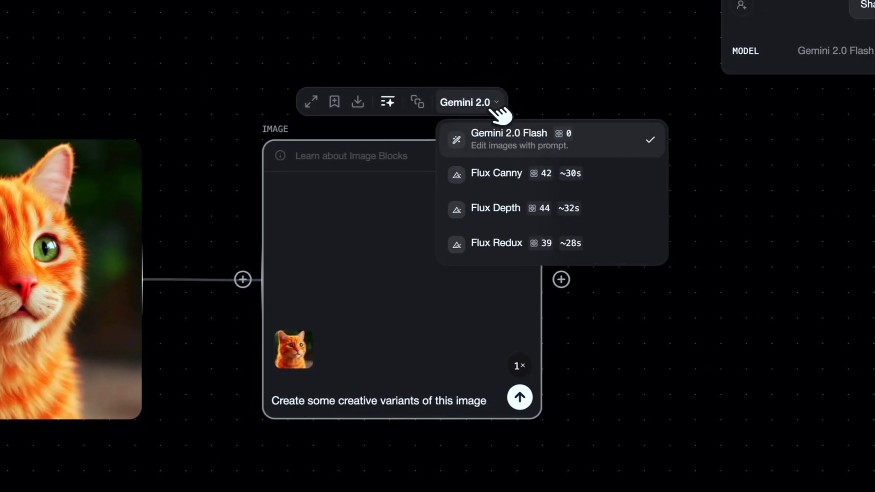
pyautogui.click(501, 153)
# Step: Set the number of variants to 6 and generate them
pyautogui.moveTo(531, 375)
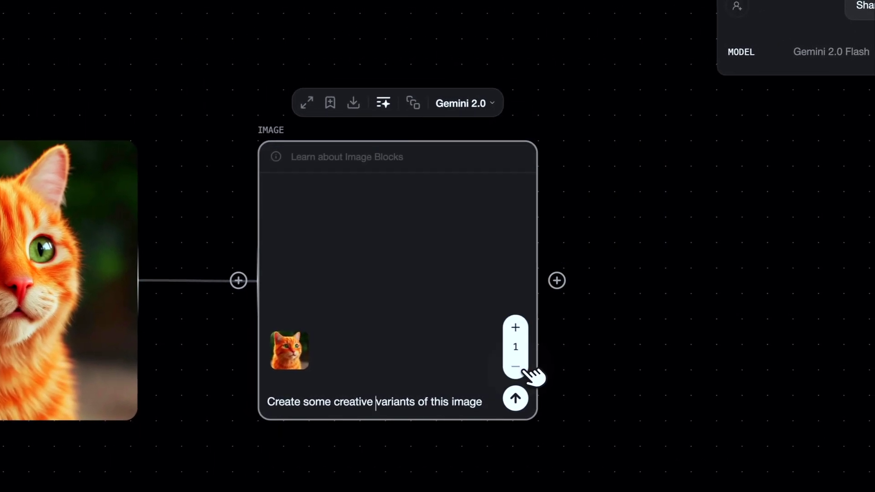
pyautogui.click(522, 330)
pyautogui.click(522, 330)
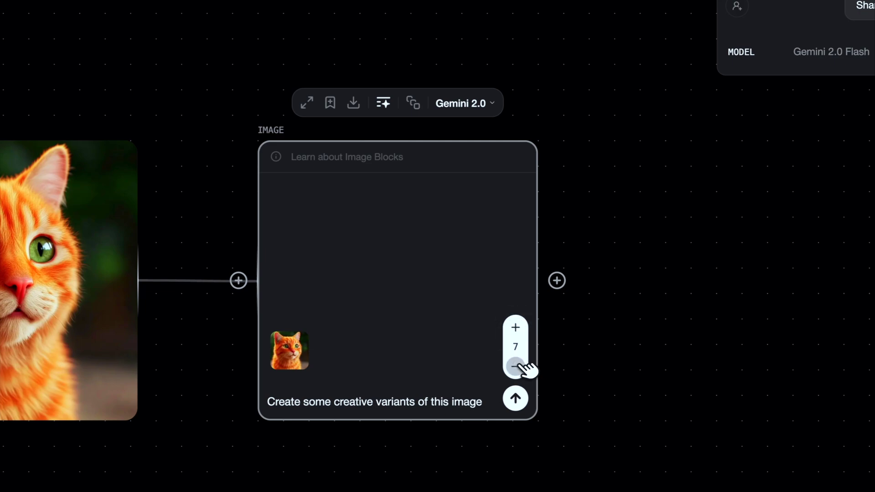
pyautogui.click(517, 399)
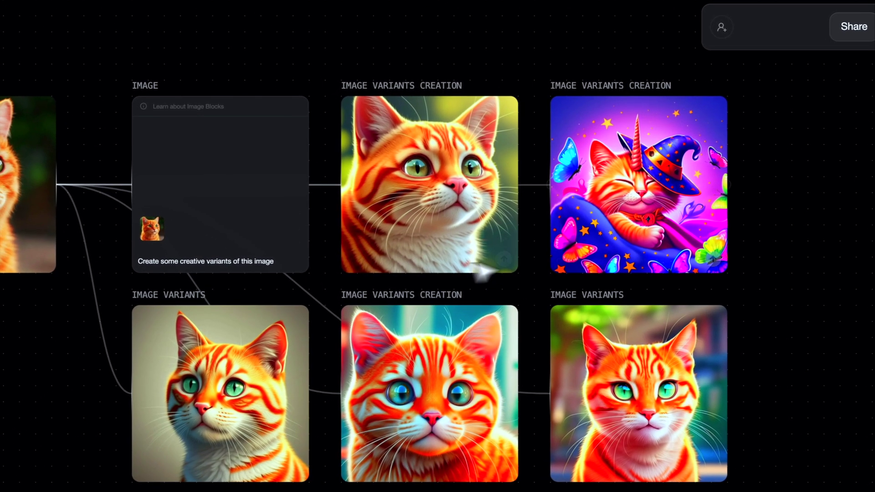
# Step: Turn the first generated cat variant into a video block and set its model to Kling Pro 1.6
pyautogui.click(483, 206)
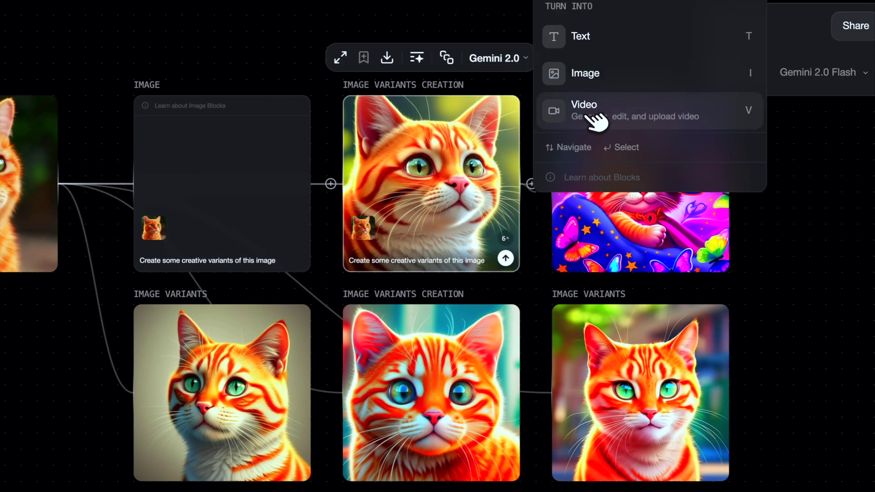
pyautogui.click(594, 118)
pyautogui.click(673, 134)
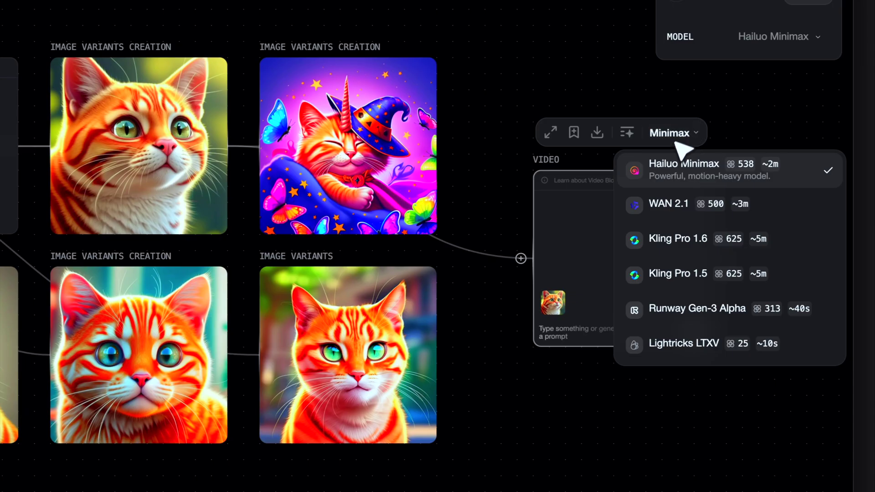
pyautogui.click(715, 247)
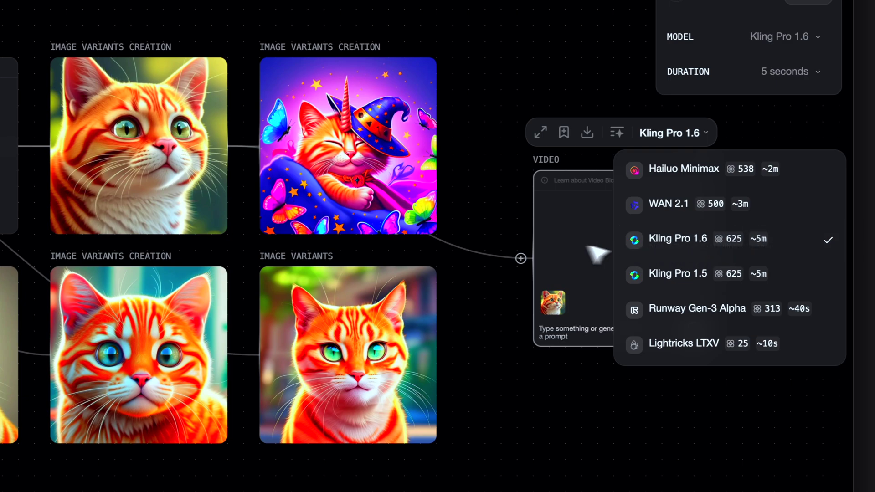
pyautogui.click(662, 316)
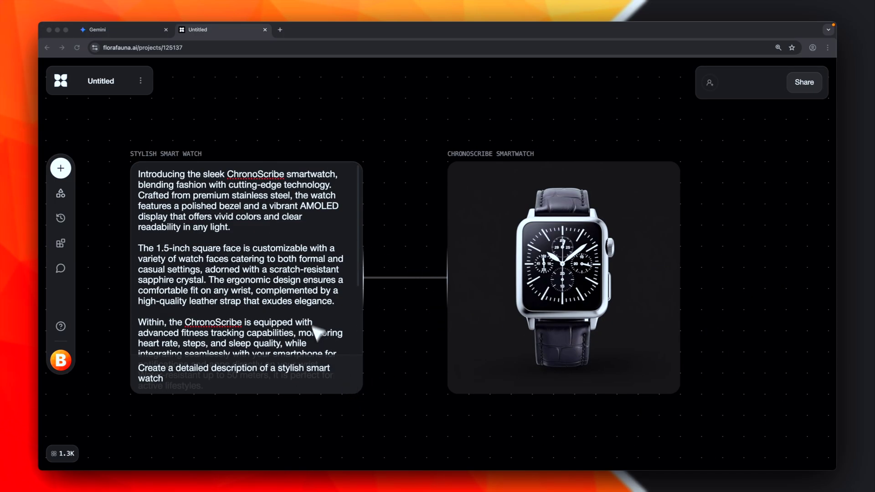
# Step: Add a Gemini 2.0 Flash image block connected to the ChronoScribe smartwatch image
pyautogui.hscroll(2, 391, 323)
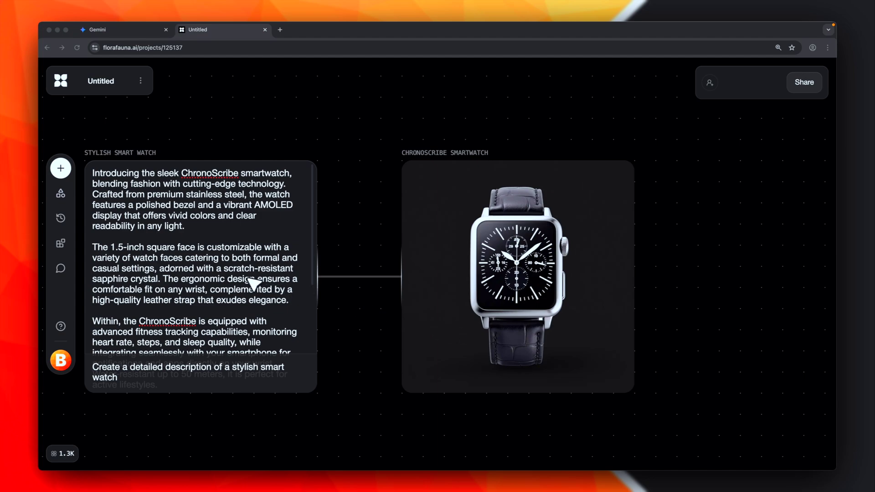
pyautogui.click(456, 277)
pyautogui.moveTo(596, 139)
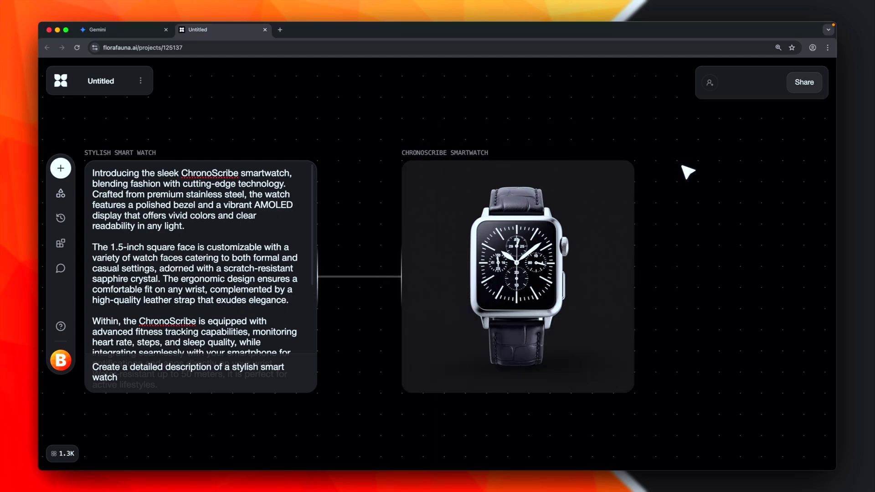
pyautogui.hscroll(5, 726, 168)
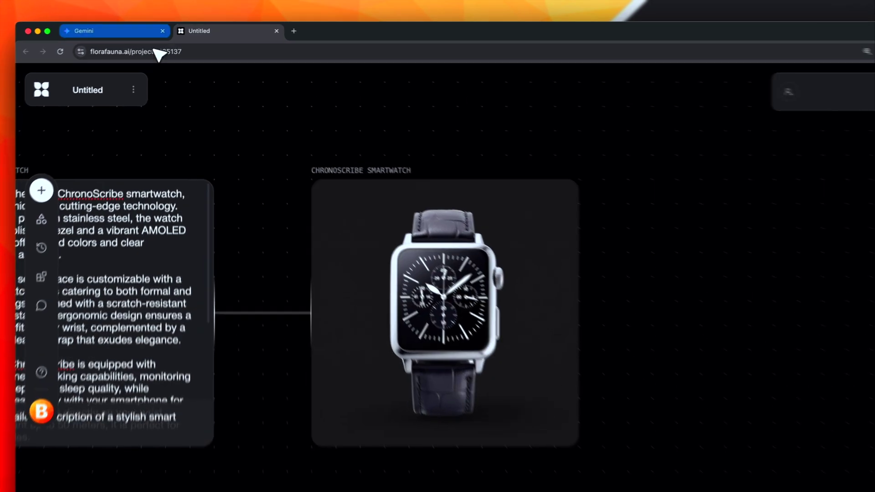
pyautogui.click(105, 29)
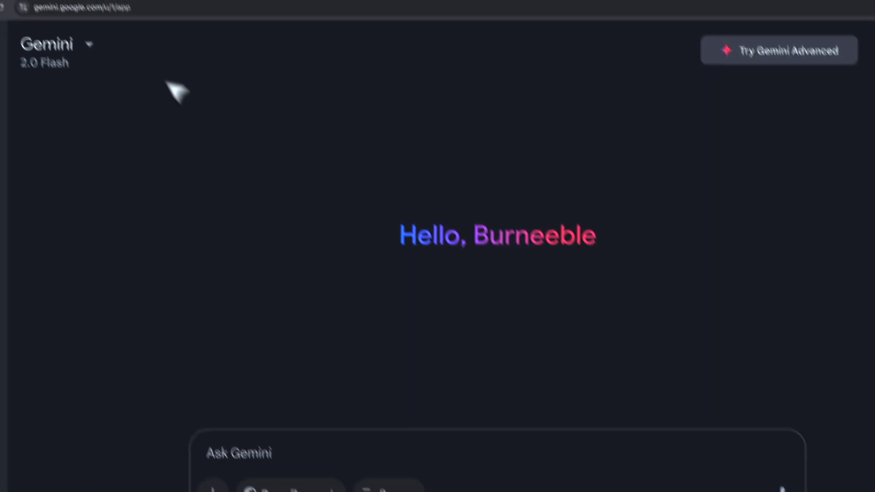
pyautogui.click(191, 33)
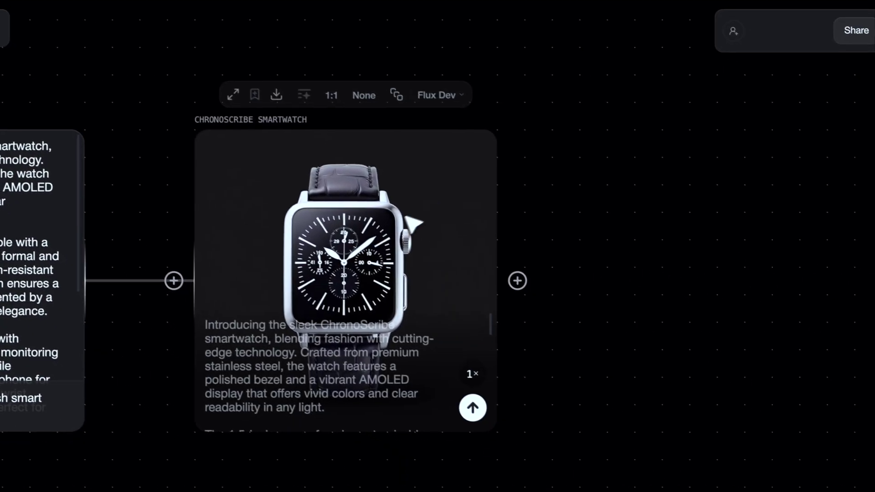
pyautogui.click(518, 281)
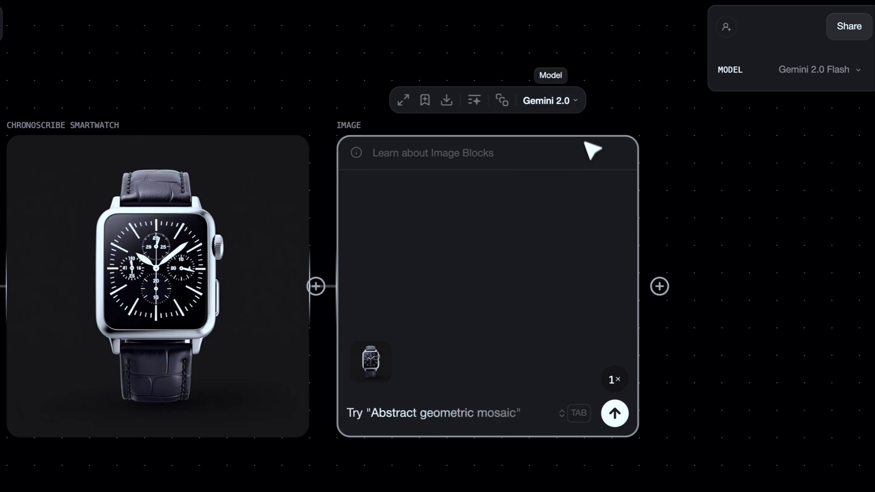
# Step: Prompt the new image block with "Create the side view of the watch", set 4 variants and generate them with Gemini 2.0 Flash
pyautogui.click(576, 101)
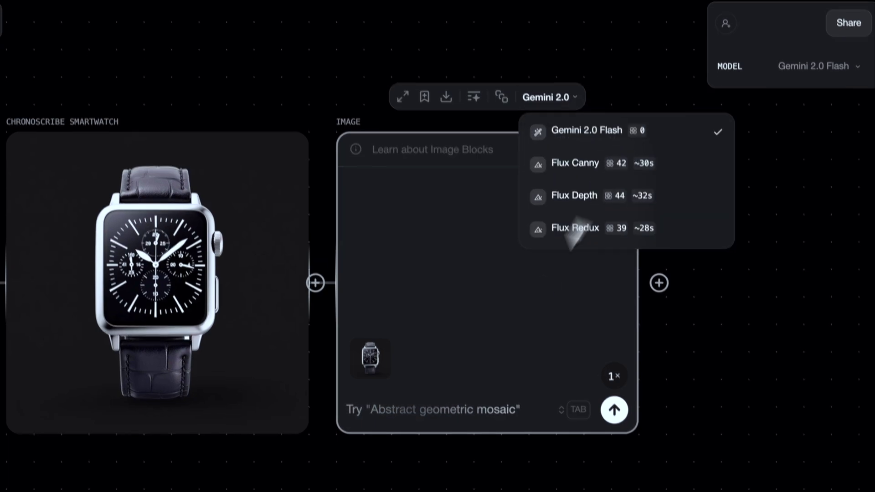
pyautogui.click(461, 423)
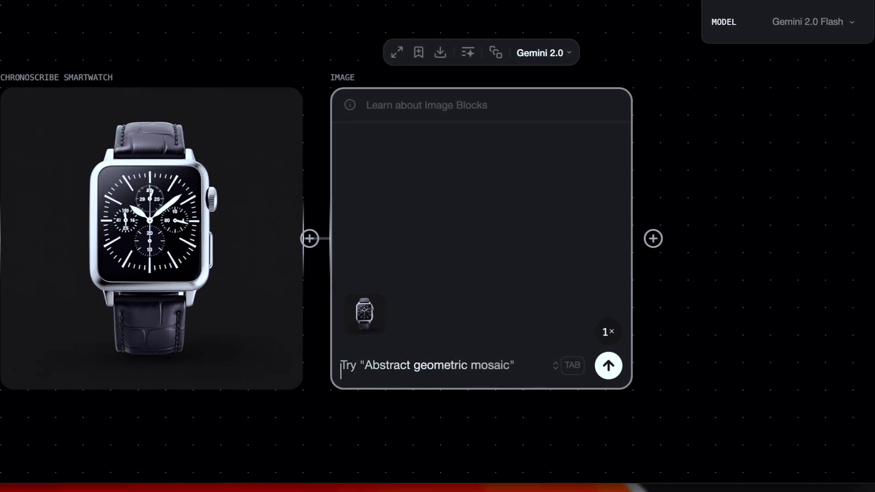
pyautogui.write('Create the side view of the watch')
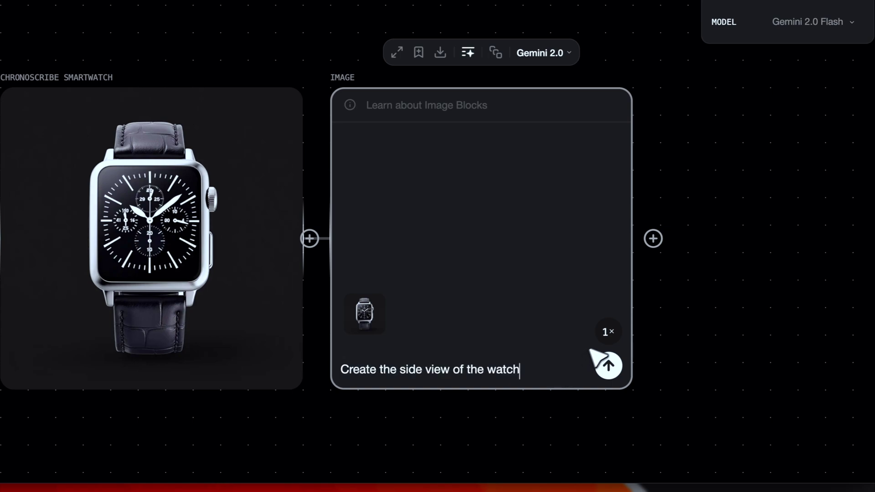
pyautogui.moveTo(611, 332)
pyautogui.click(610, 289)
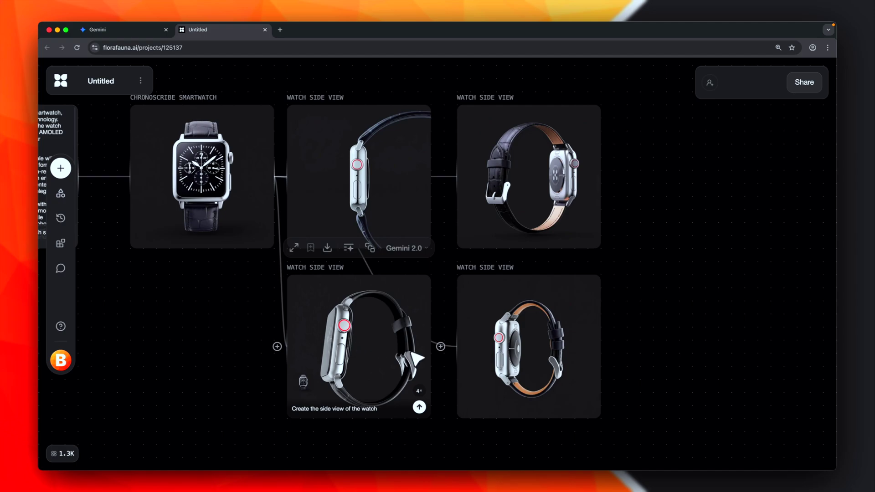
# Step: Add an image block fed by the black-strap side view below the first one, prompt "Create some colorful variants", and generate 5 variants
pyautogui.scroll(-2, 401, 323)
pyautogui.click(357, 313)
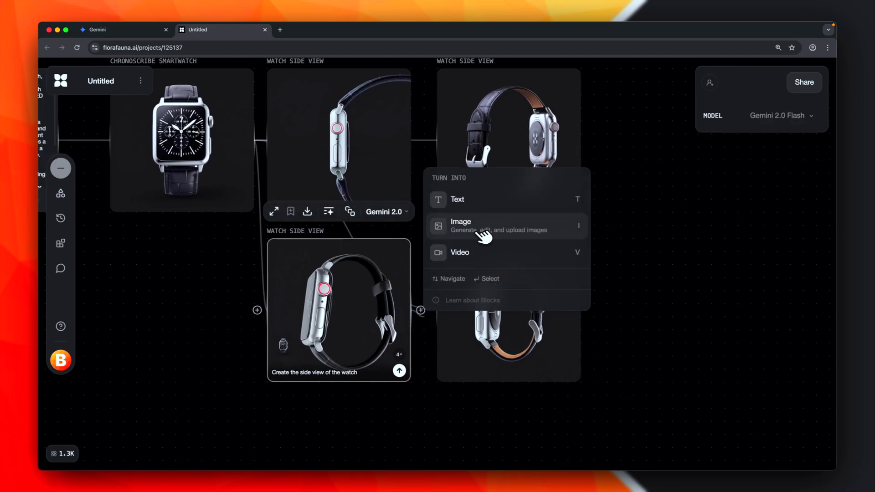
pyautogui.click(478, 228)
pyautogui.write('Create some colorful v')
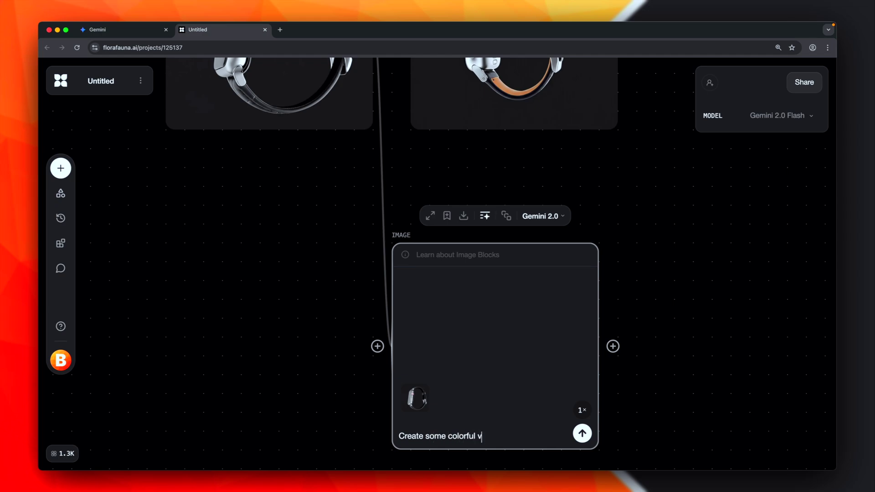
pyautogui.write('ariants')
pyautogui.moveTo(602, 397)
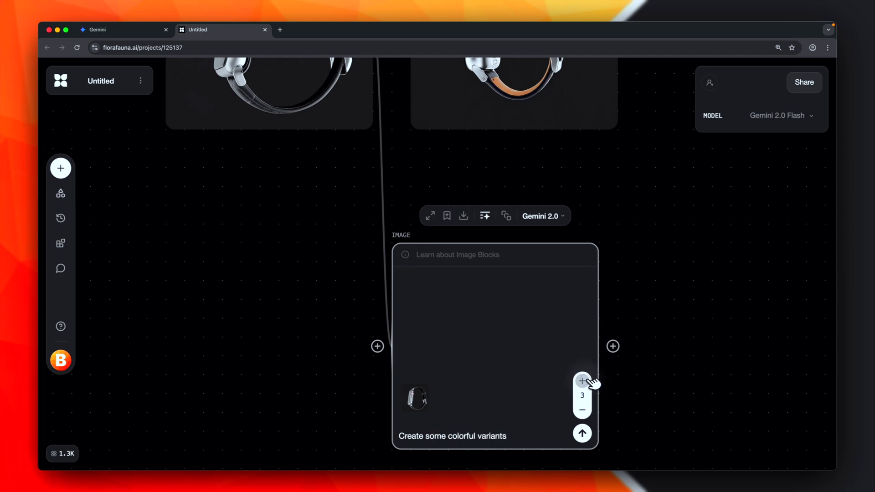
pyautogui.click(582, 433)
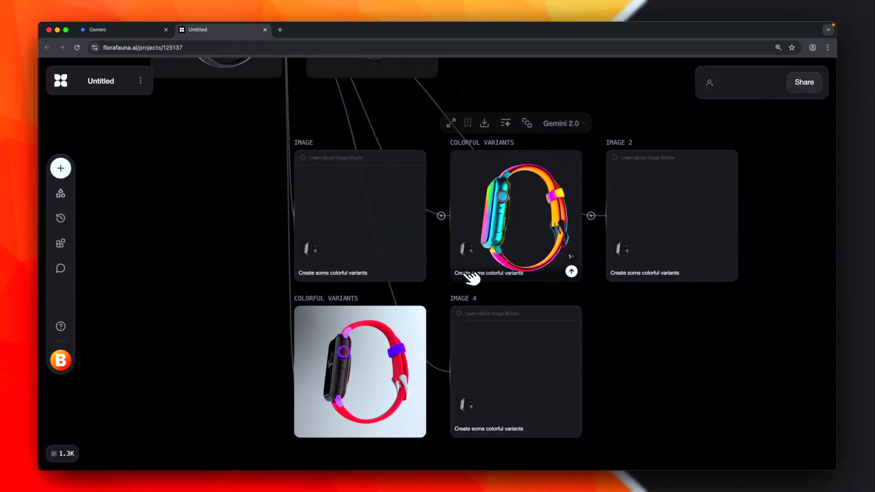
# Step: Turn the rainbow-colored watch variant with the teal case into a connected video block
pyautogui.hscroll(3, 456, 296)
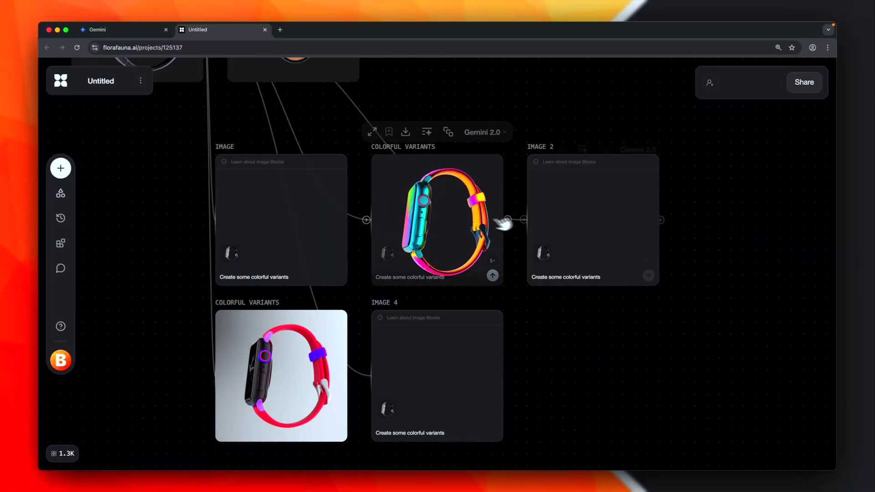
pyautogui.click(510, 224)
pyautogui.click(561, 162)
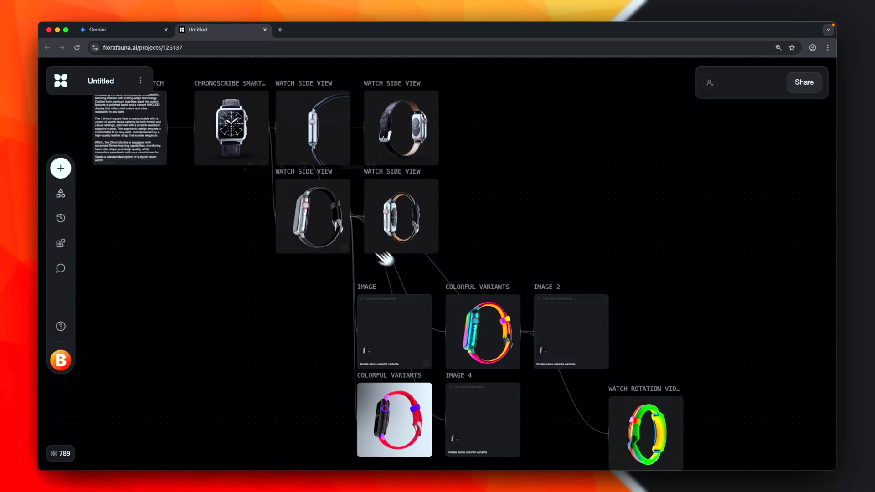
# Step: Look at the Gemini chat page and review FLORA's watch workflow, including the side views, colorful variants and rotation video
pyautogui.moveTo(332, 223)
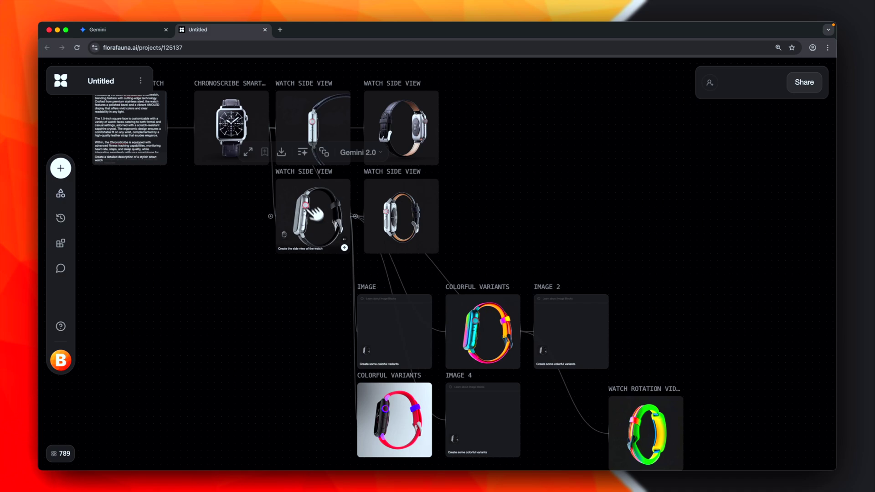
pyautogui.click(145, 31)
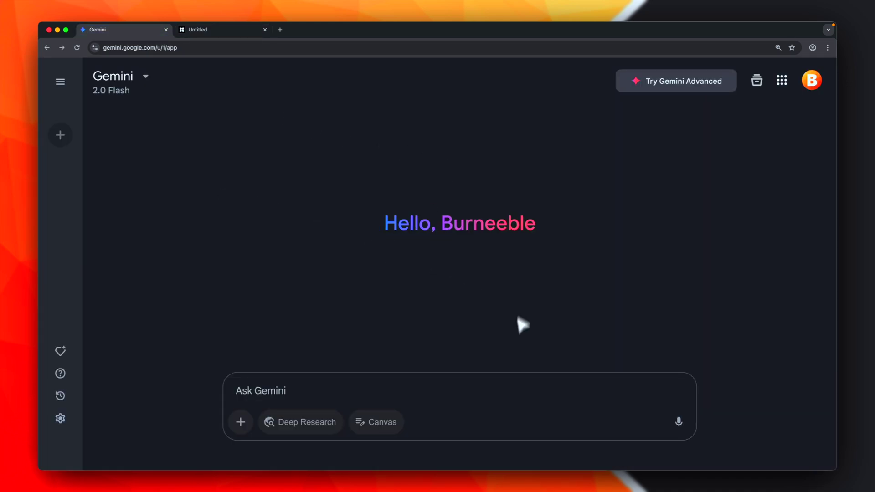
pyautogui.click(255, 30)
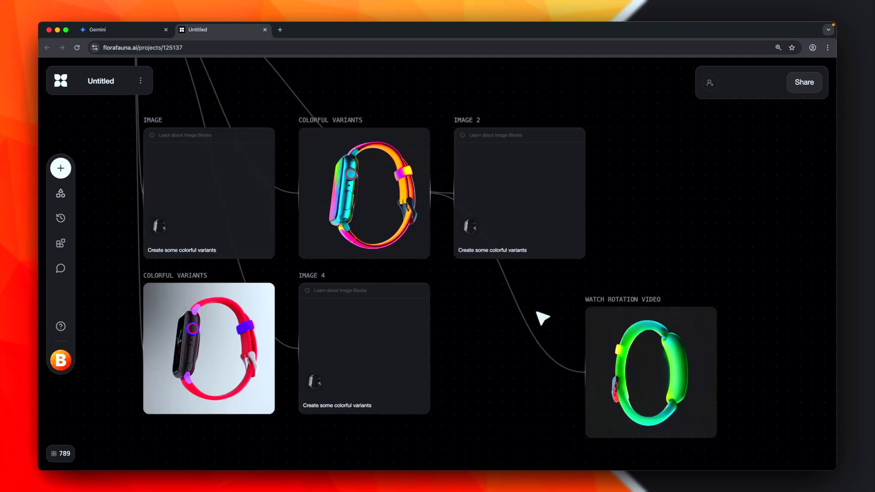
pyautogui.moveTo(486, 261)
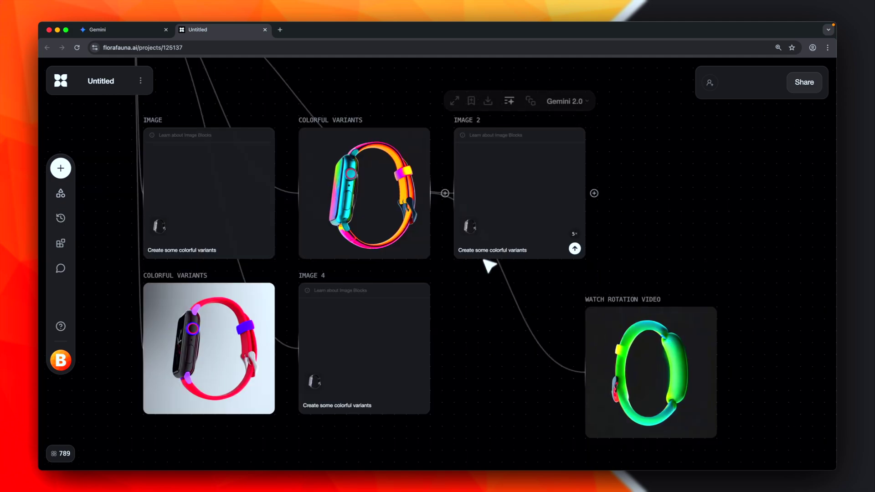
pyautogui.moveTo(341, 313)
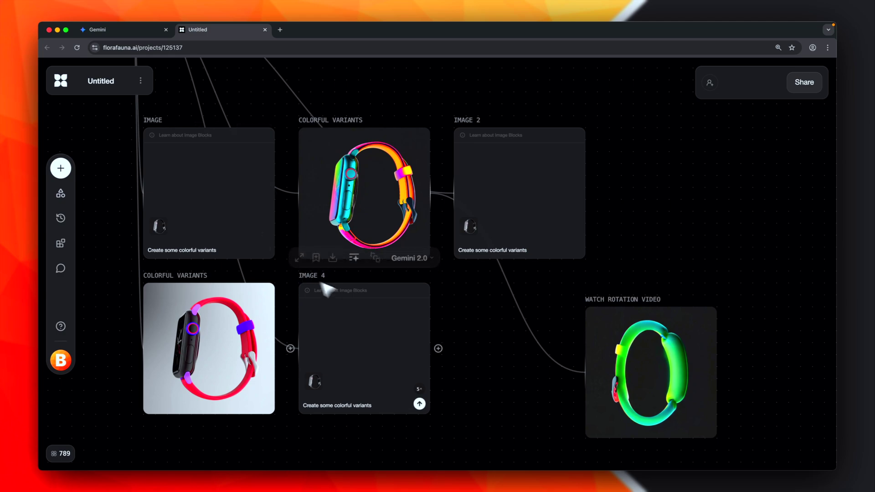
pyautogui.scroll(5, 465, 340)
pyautogui.scroll(2, 313, 168)
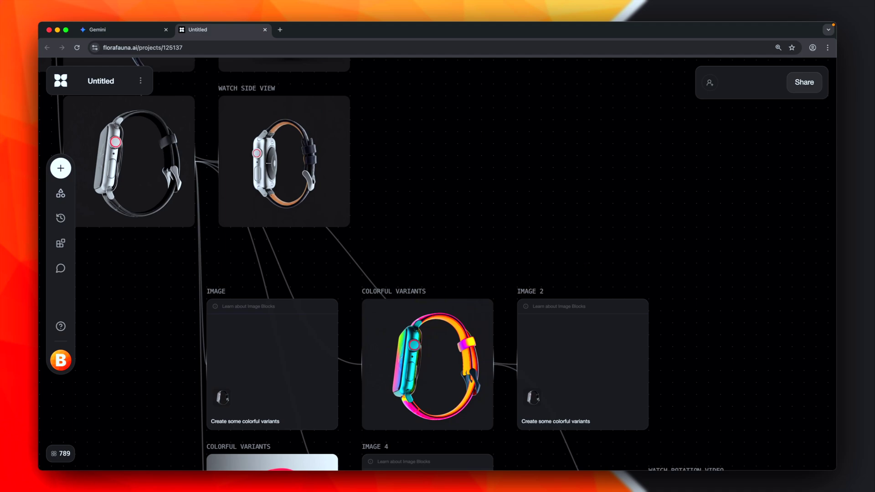
pyautogui.scroll(-5, 629, 250)
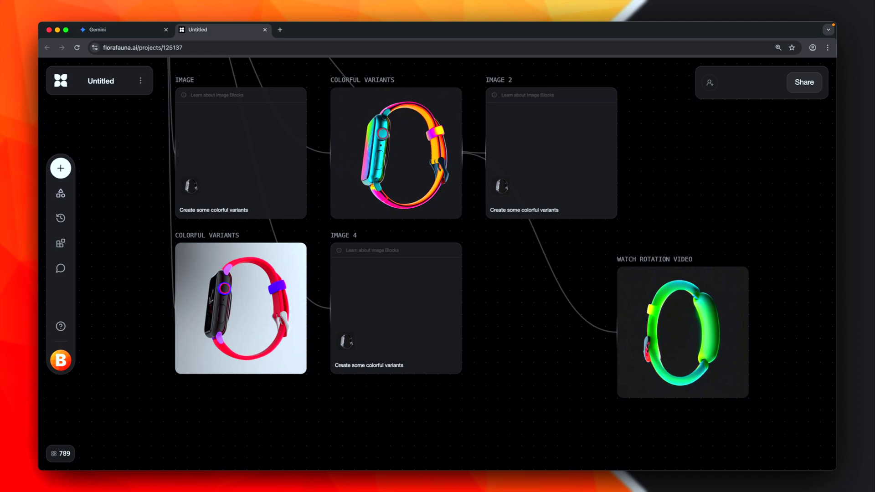
pyautogui.scroll(8, 553, 287)
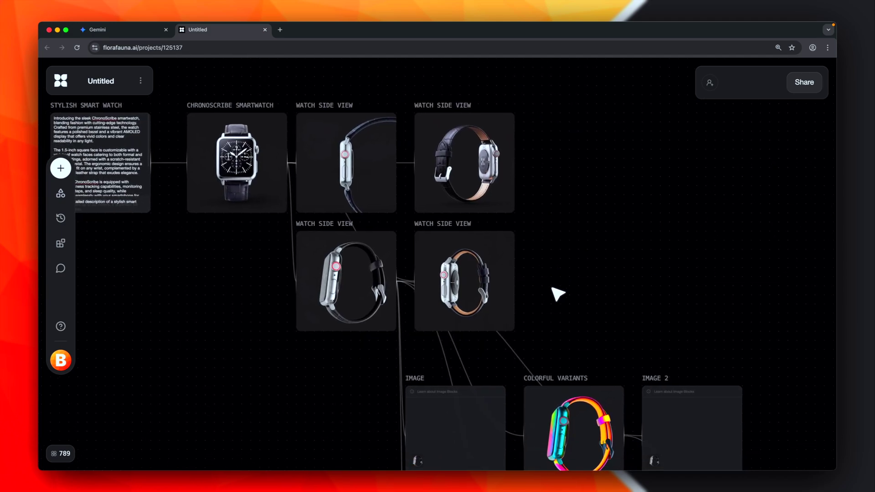